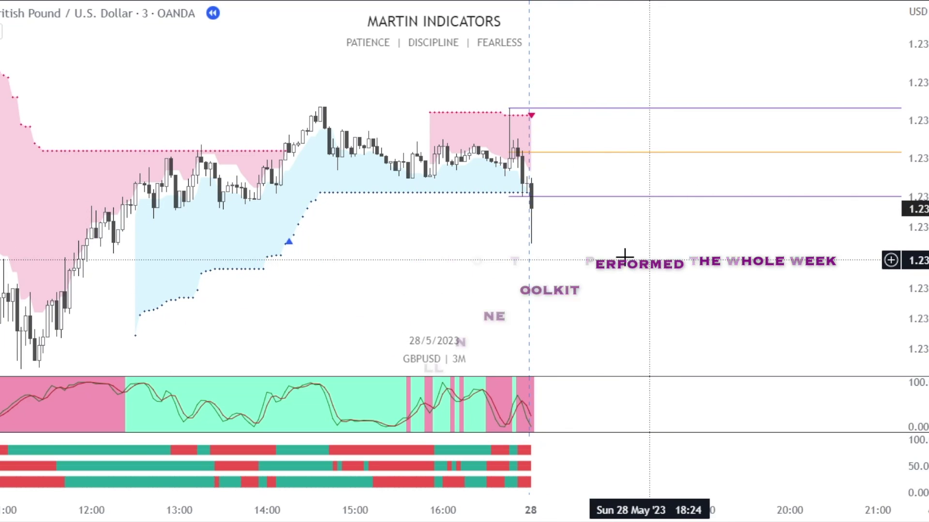
# - Survey the trade positions marked ahead of the replay point on the GBPUSD 3-minute chart through 29 May 2023
pyautogui.moveTo(670, 283); pyautogui.dragTo(270, 292)
pyautogui.scroll(-5, 628, 261)
pyautogui.moveTo(735, 249); pyautogui.dragTo(411, 277)
pyautogui.scroll(-4, 677, 259)
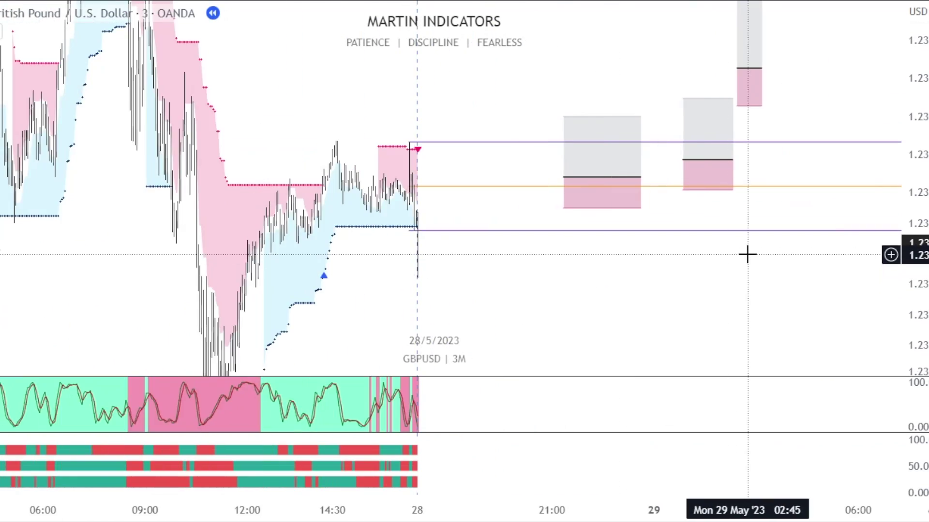
pyautogui.moveTo(740, 256); pyautogui.dragTo(427, 294)
pyautogui.scroll(-5, 667, 271)
pyautogui.moveTo(676, 275); pyautogui.dragTo(444, 308)
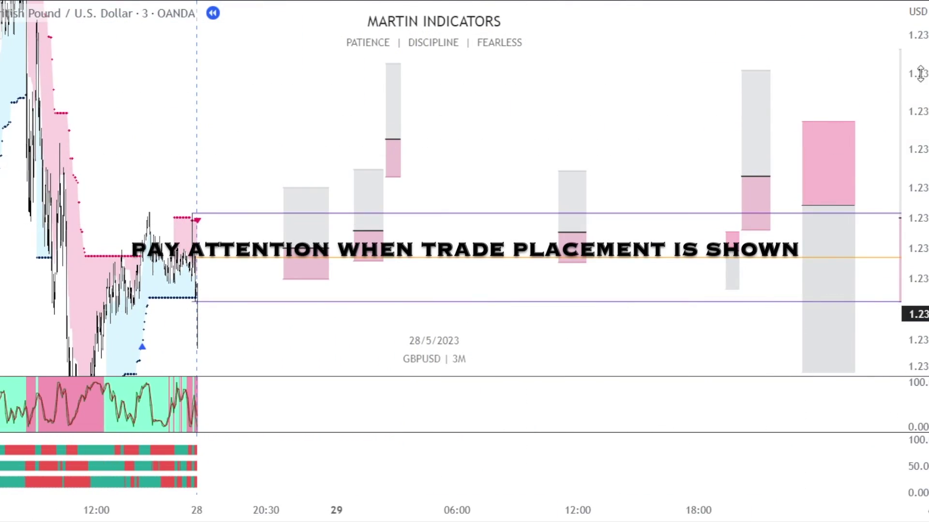
pyautogui.moveTo(920, 74); pyautogui.dragTo(920, 237)
pyautogui.scroll(-4, 648, 285)
pyautogui.moveTo(686, 303); pyautogui.dragTo(661, 271)
pyautogui.scroll(4, 386, 279)
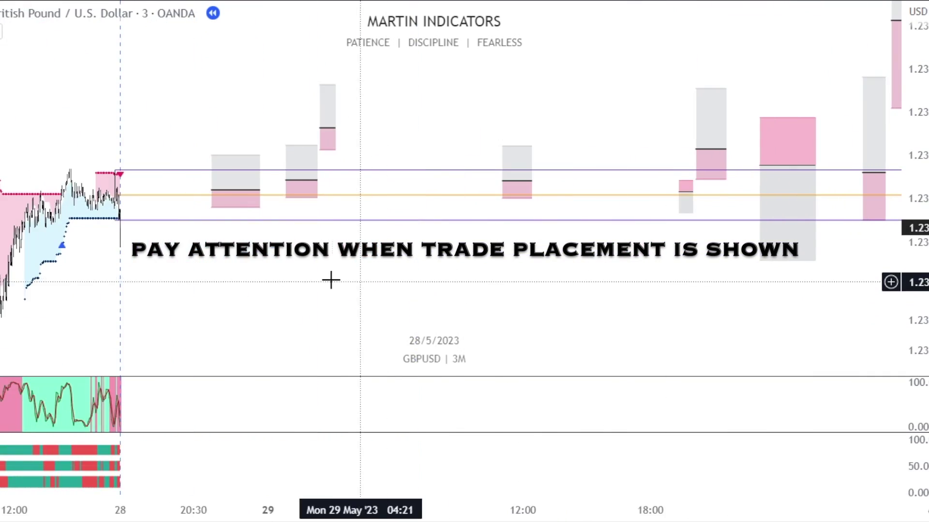
# - Return to the replay point on 28 May and enlarge the candles around the current price range
pyautogui.moveTo(242, 284); pyautogui.dragTo(657, 268)
pyautogui.scroll(4, 476, 268)
pyautogui.moveTo(387, 272); pyautogui.dragTo(589, 254)
pyautogui.scroll(3, 522, 255)
pyautogui.moveTo(407, 252); pyautogui.dragTo(598, 241)
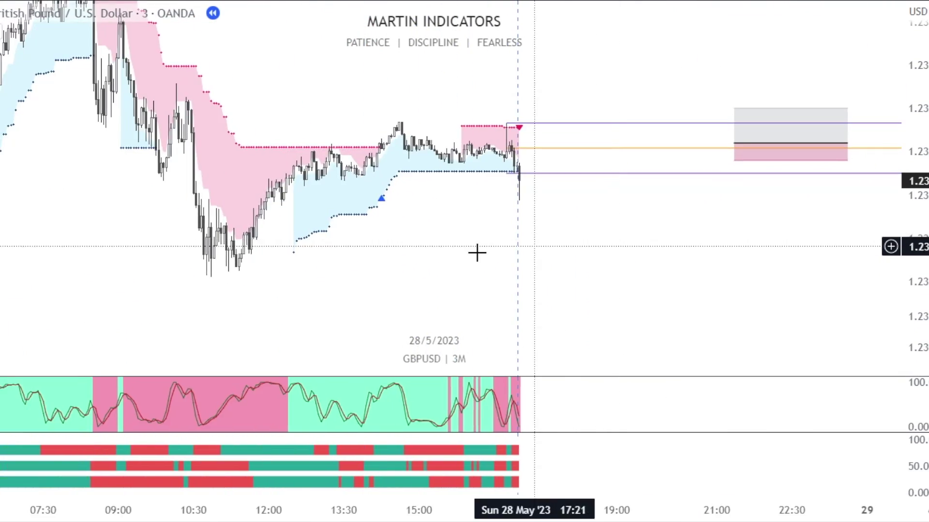
pyautogui.scroll(3, 533, 246)
pyautogui.scroll(2, 502, 255)
pyautogui.moveTo(387, 260); pyautogui.dragTo(547, 263)
pyautogui.moveTo(920, 227); pyautogui.dragTo(920, 58)
pyautogui.moveTo(600, 284); pyautogui.dragTo(649, 340)
pyautogui.scroll(3, 540, 294)
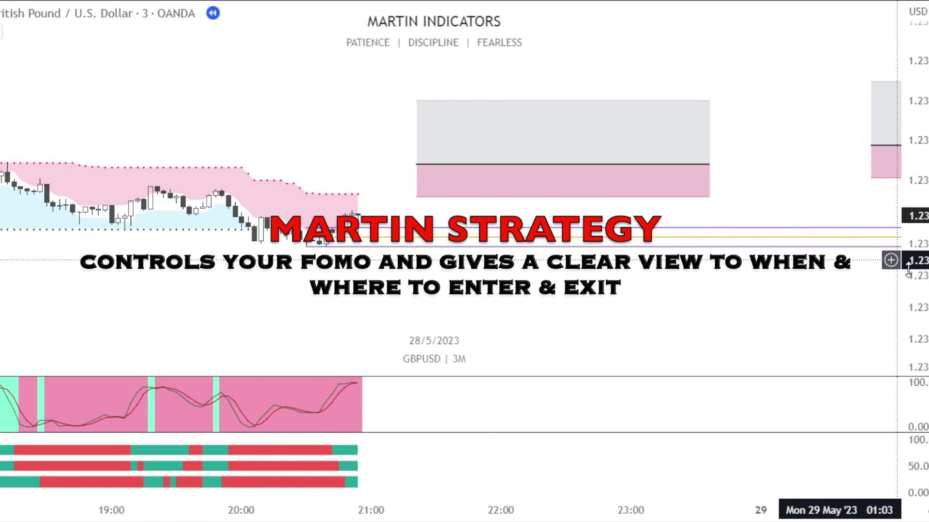
# - Follow the replay through the first long position, from its entry after 21:00 on 28 May to its exit
pyautogui.moveTo(906, 268); pyautogui.dragTo(905, 202)
pyautogui.moveTo(587, 326); pyautogui.dragTo(585, 328)
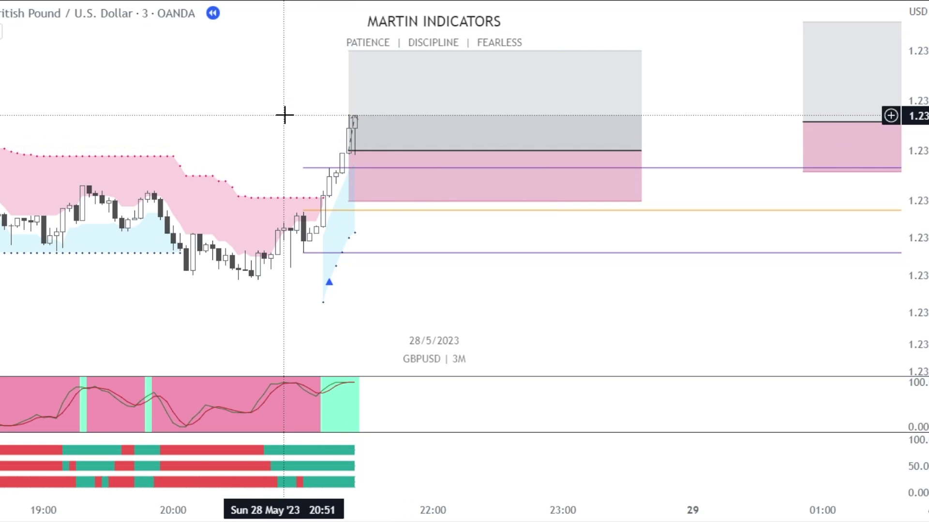
pyautogui.moveTo(270, 127); pyautogui.dragTo(168, 145)
pyautogui.scroll(-1, 559, 295)
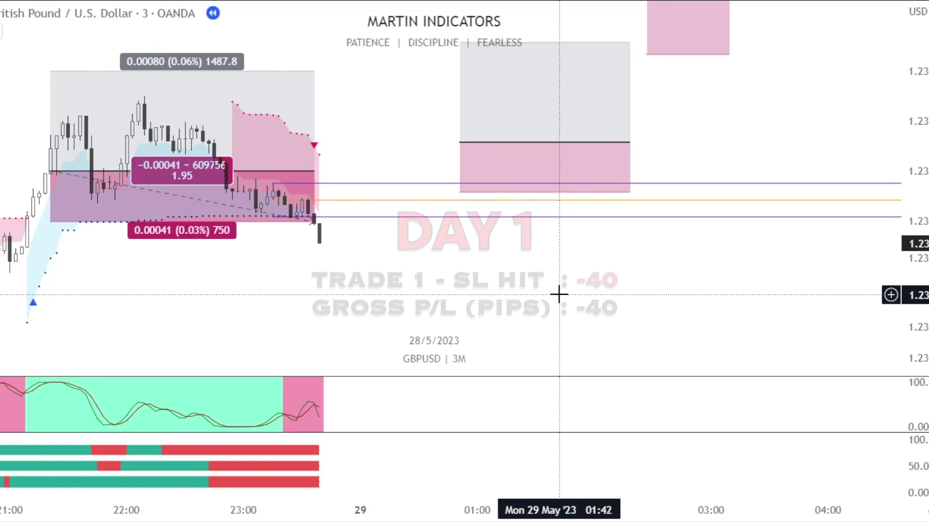
pyautogui.moveTo(414, 263); pyautogui.dragTo(463, 249)
pyautogui.scroll(-2, 462, 250)
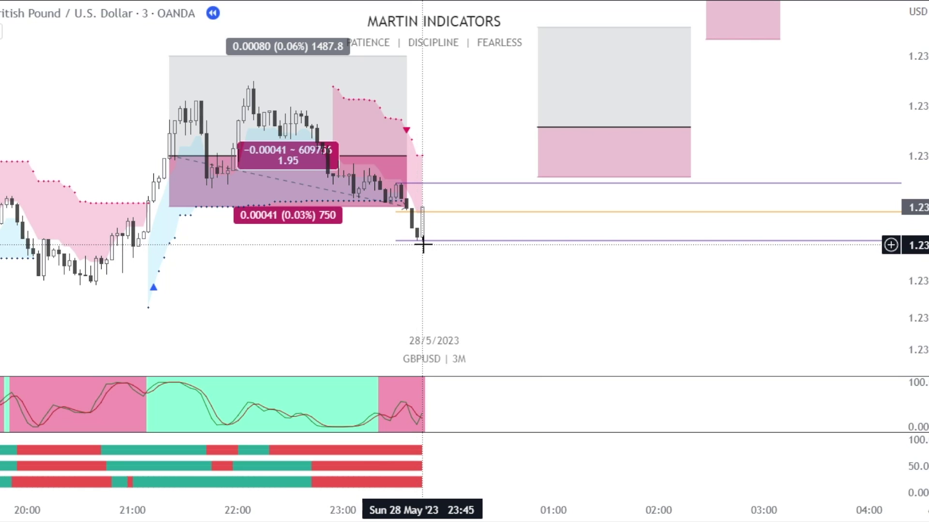
# - Examine the range candles around 23:45 on 28 May, close up and alongside the completed first trade
pyautogui.scroll(3, 423, 244)
pyautogui.moveTo(447, 284); pyautogui.dragTo(541, 280)
pyautogui.moveTo(922, 282); pyautogui.dragTo(922, 136)
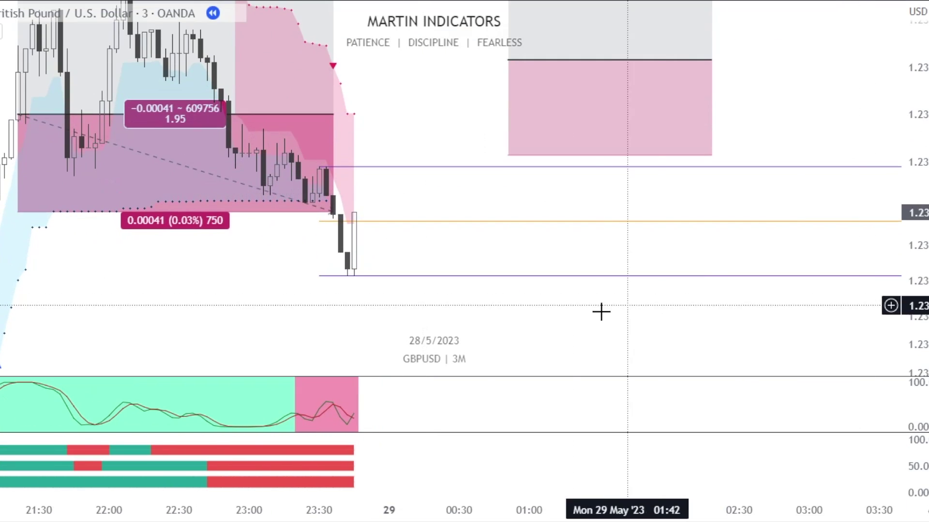
pyautogui.moveTo(463, 319); pyautogui.dragTo(651, 268)
pyautogui.scroll(2, 651, 268)
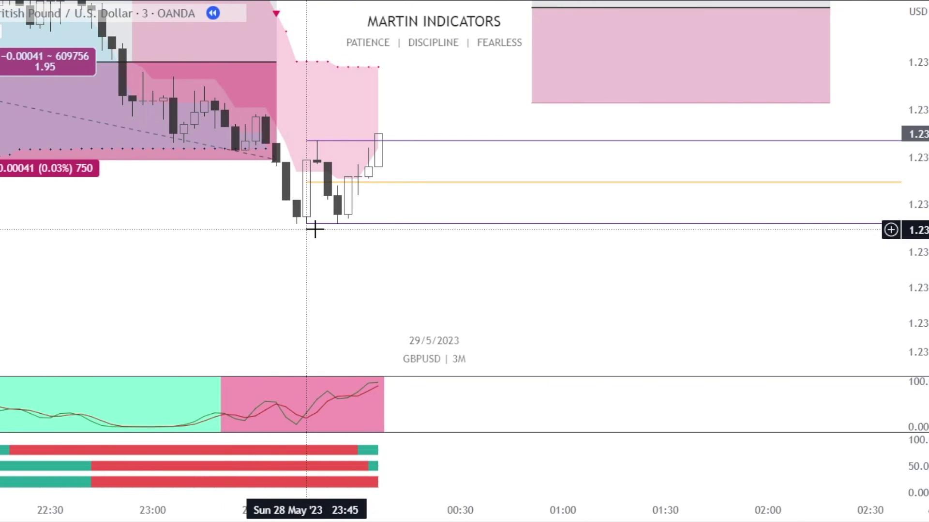
pyautogui.scroll(-5, 398, 254)
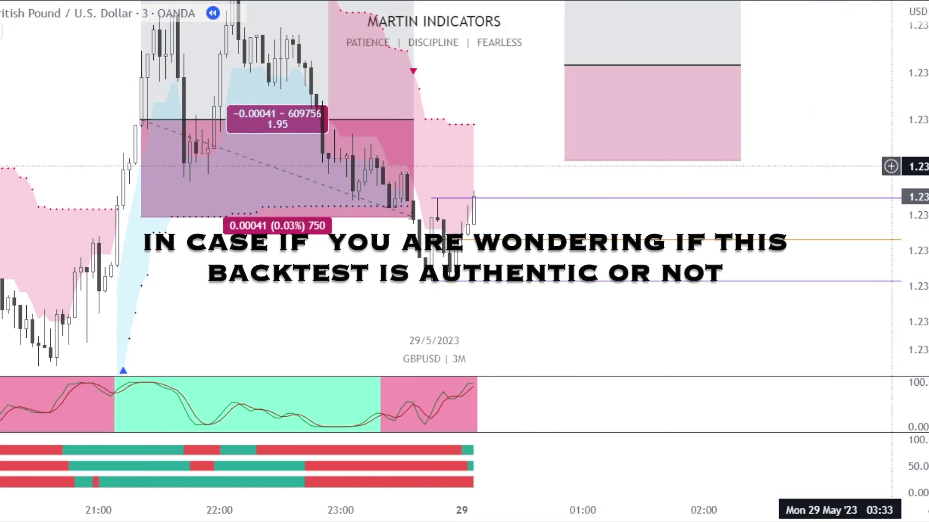
pyautogui.scroll(-3, 812, 184)
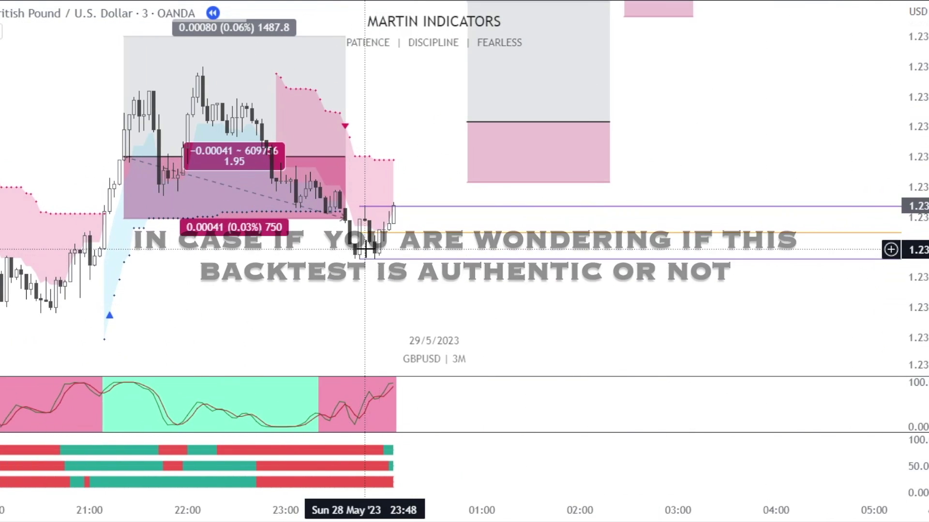
pyautogui.moveTo(496, 303); pyautogui.dragTo(404, 326)
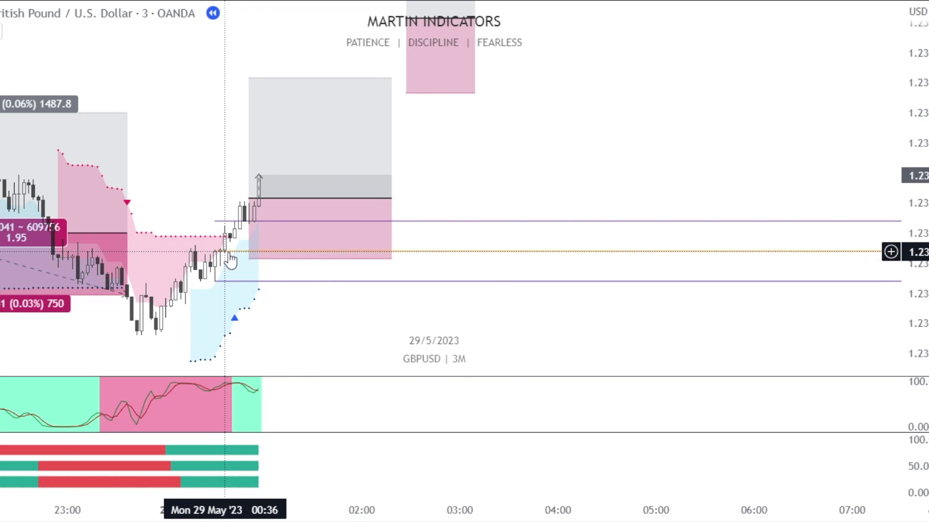
# - Inspect the risk and reward figures of the second long position, entered shortly before 01:00 on 29 May, and its price action
pyautogui.click(254, 261)
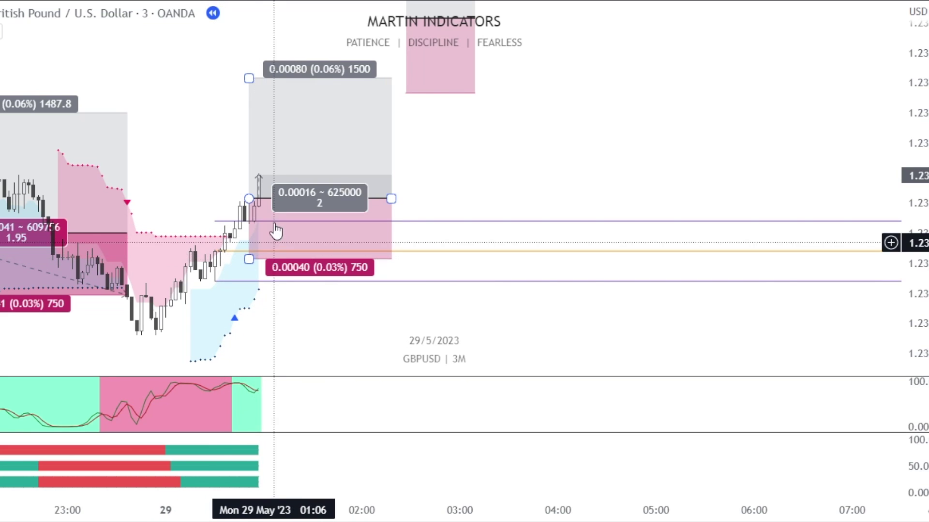
pyautogui.click(564, 200)
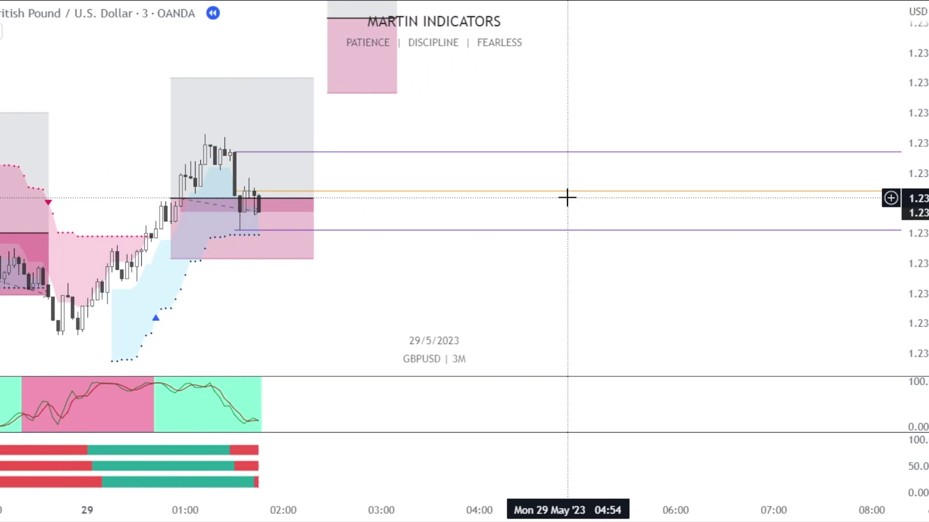
pyautogui.click(236, 140)
pyautogui.moveTo(369, 123); pyautogui.dragTo(505, 210)
pyautogui.scroll(-3, 506, 210)
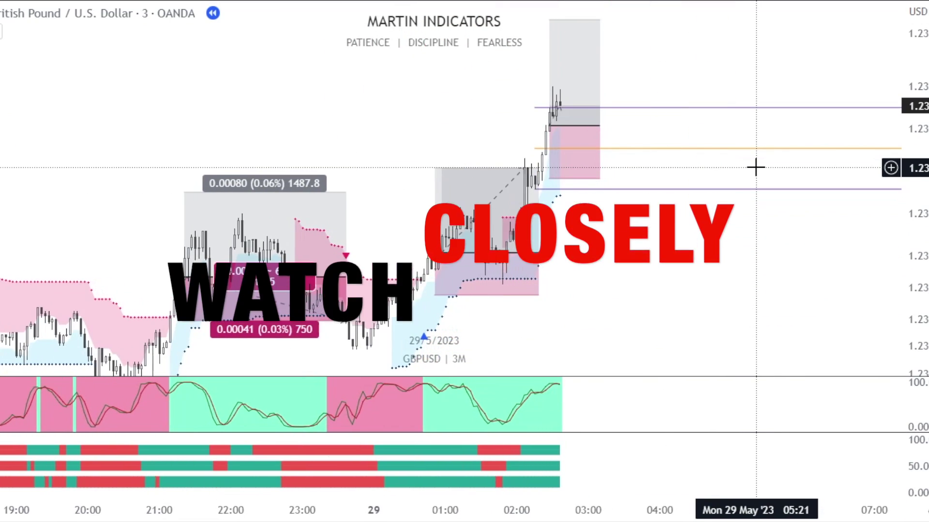
# - Examine the third long position, entered around 02:30 on 29 May, and the candles following it up to 03:33
pyautogui.scroll(4, 683, 156)
pyautogui.moveTo(552, 232); pyautogui.dragTo(549, 284)
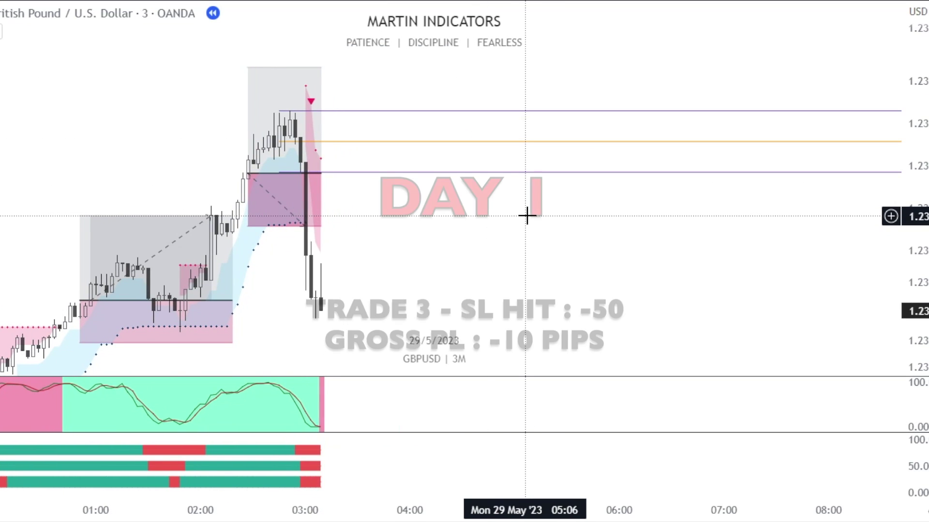
pyautogui.moveTo(399, 249); pyautogui.dragTo(449, 208)
pyautogui.scroll(-2, 449, 208)
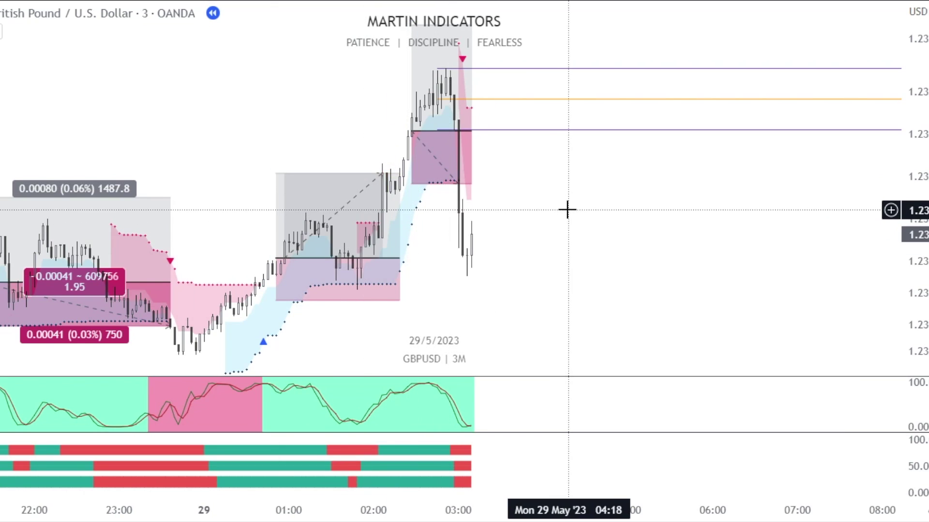
pyautogui.scroll(2, 668, 228)
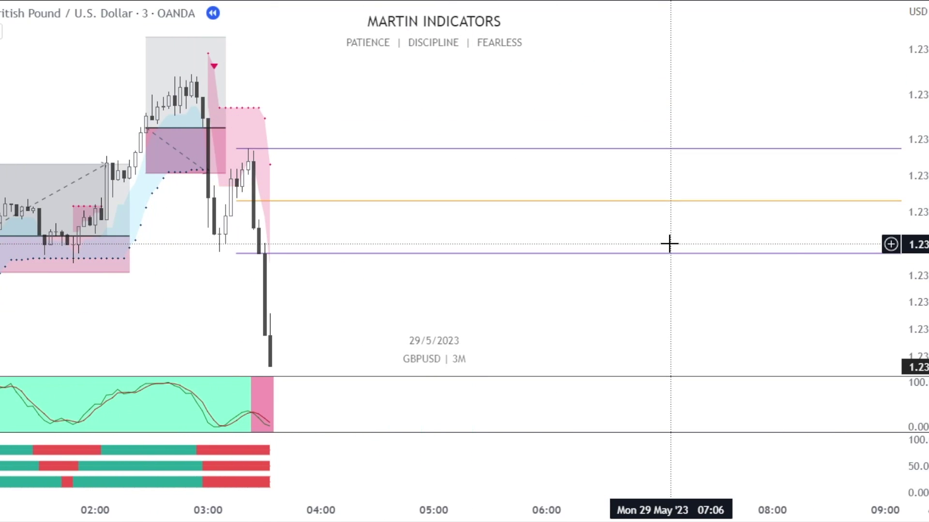
pyautogui.moveTo(267, 280); pyautogui.dragTo(287, 177)
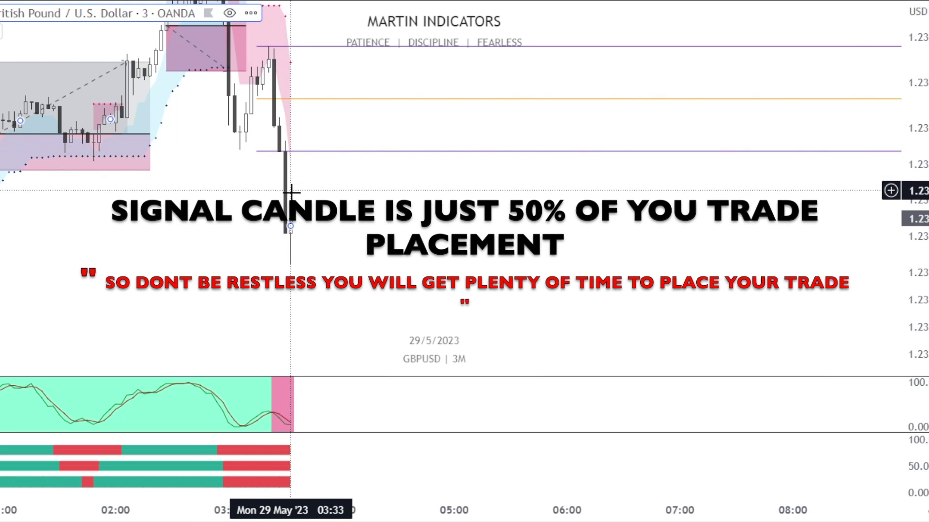
pyautogui.click(339, 246)
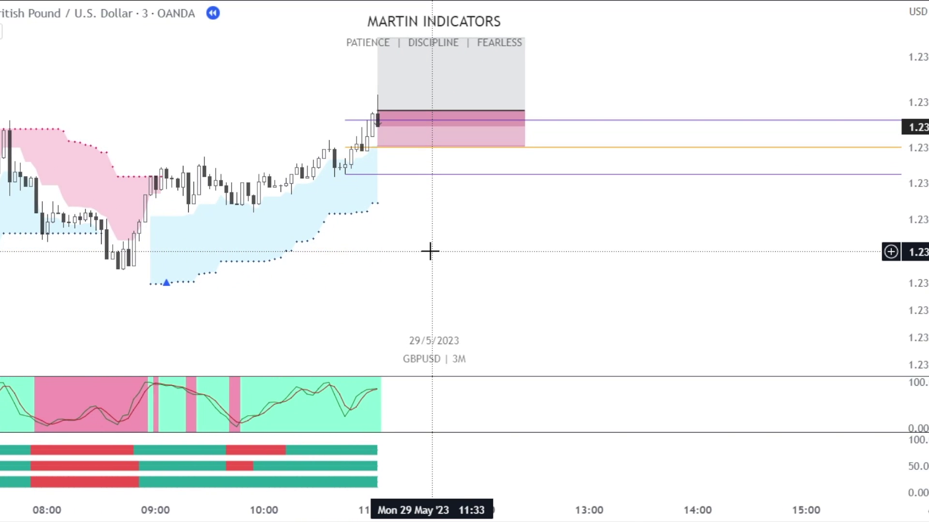
# - Follow the long position entered around 11:00 on 29 May and the price ranges forming through the afternoon
pyautogui.scroll(-3, 428, 251)
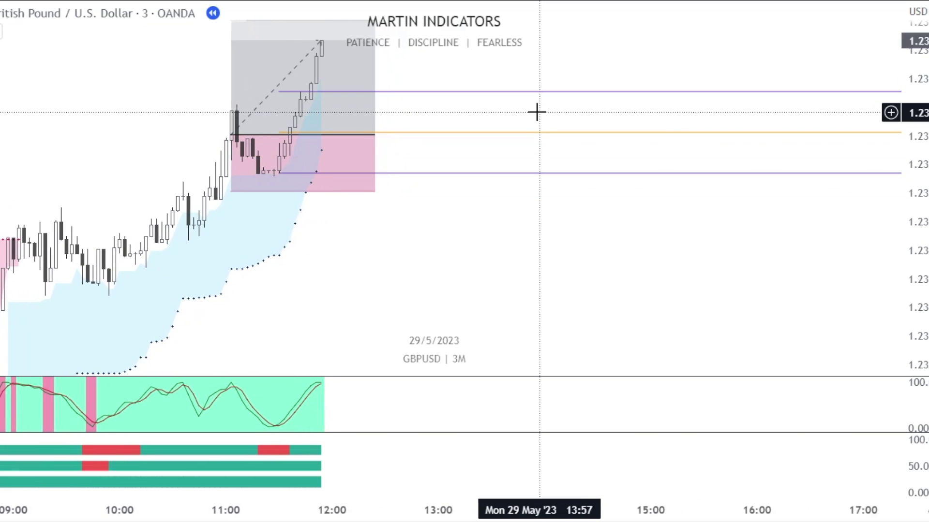
pyautogui.moveTo(389, 247); pyautogui.dragTo(463, 332)
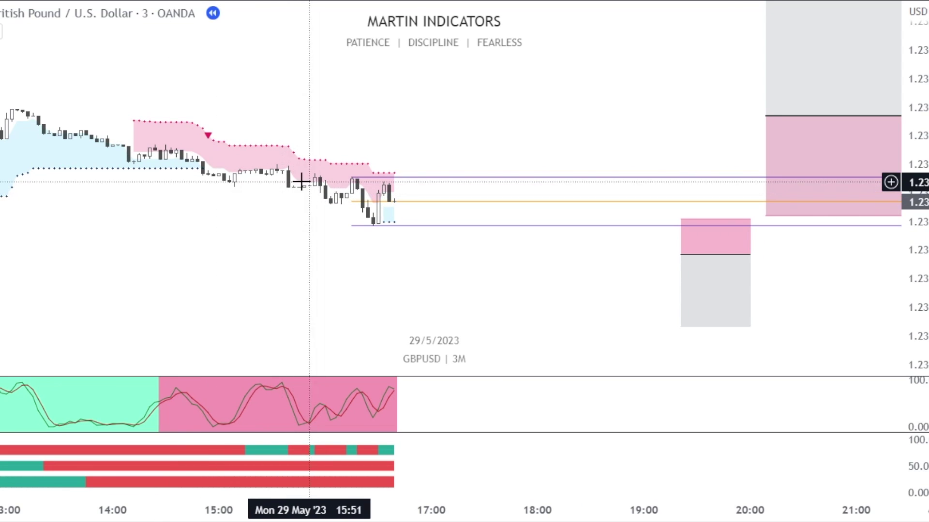
pyautogui.moveTo(920, 289); pyautogui.dragTo(920, 141)
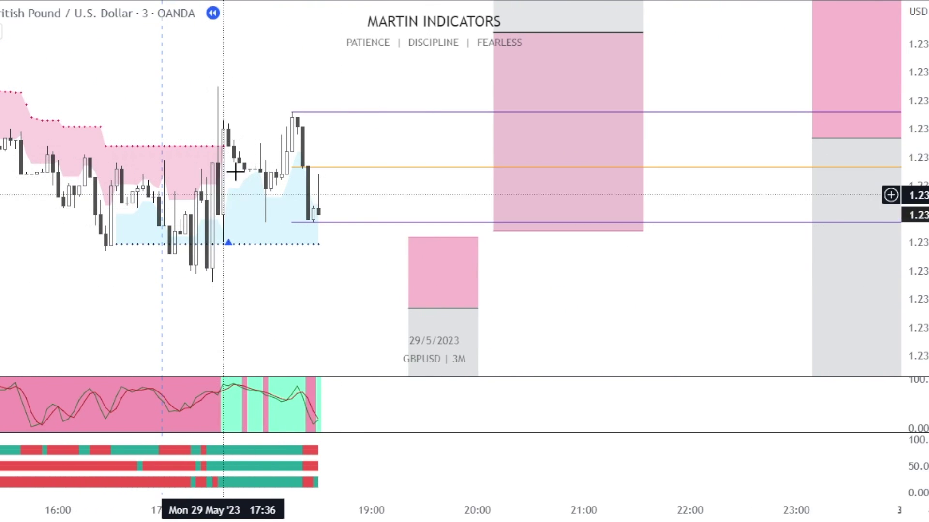
# - Examine the short position entered around 19:20 on 29 May, from its signal candles to its target
pyautogui.moveTo(277, 285); pyautogui.dragTo(230, 301)
pyautogui.scroll(1, 249, 299)
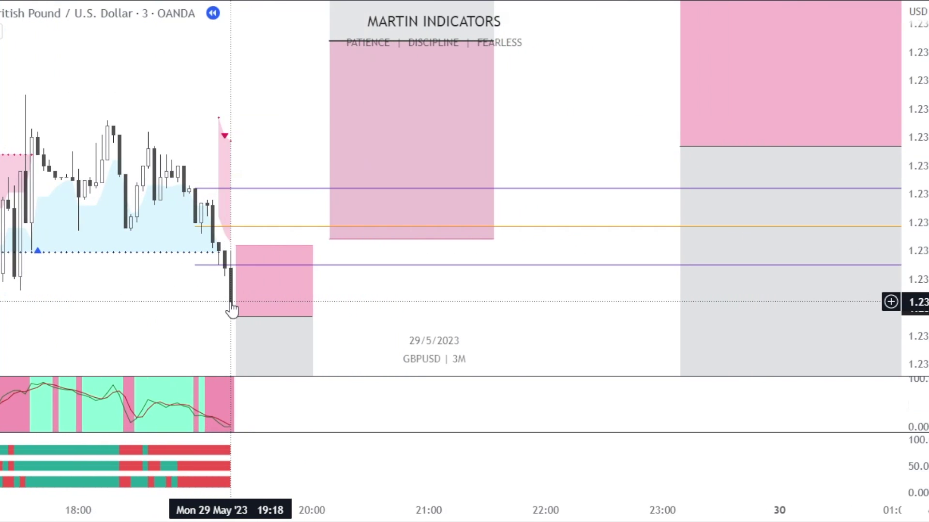
pyautogui.moveTo(175, 294); pyautogui.dragTo(210, 214)
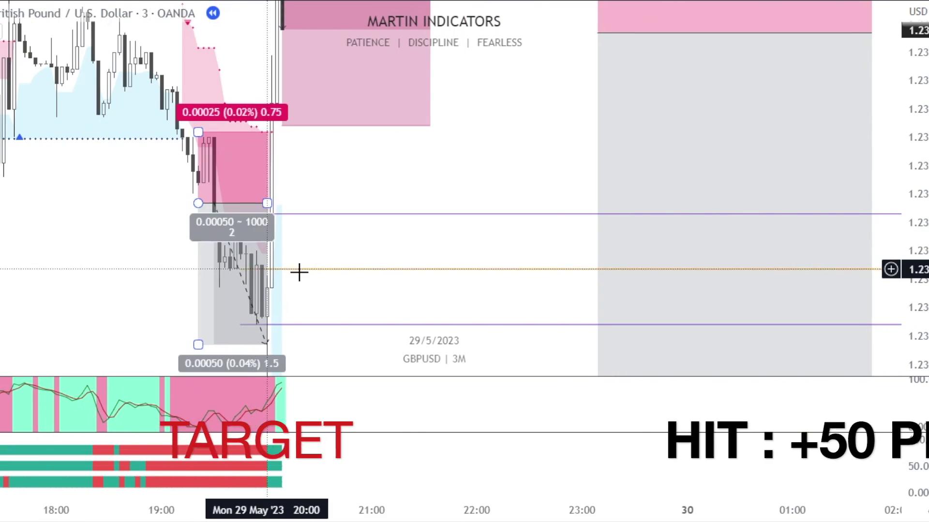
pyautogui.click(264, 249)
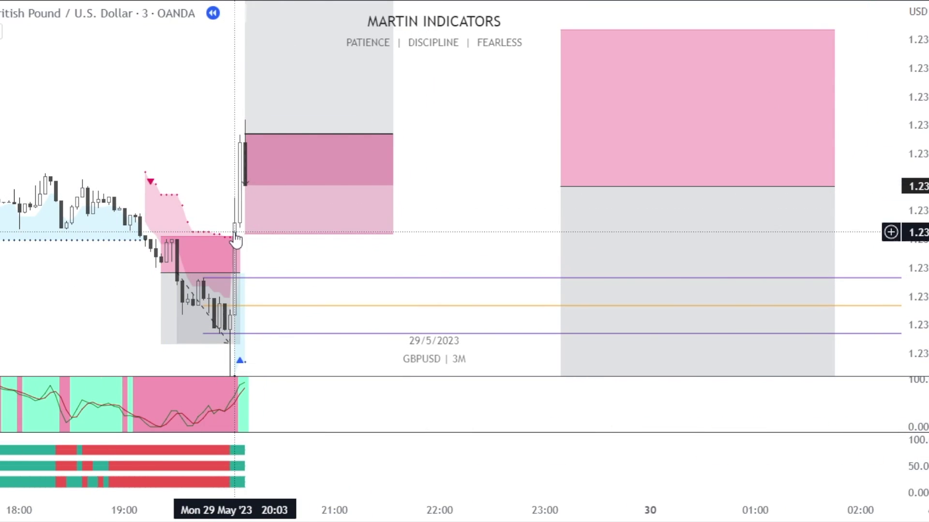
# - Inspect the entry, stop and target of the long position entered around 20:09 on 29 May
pyautogui.click(248, 132)
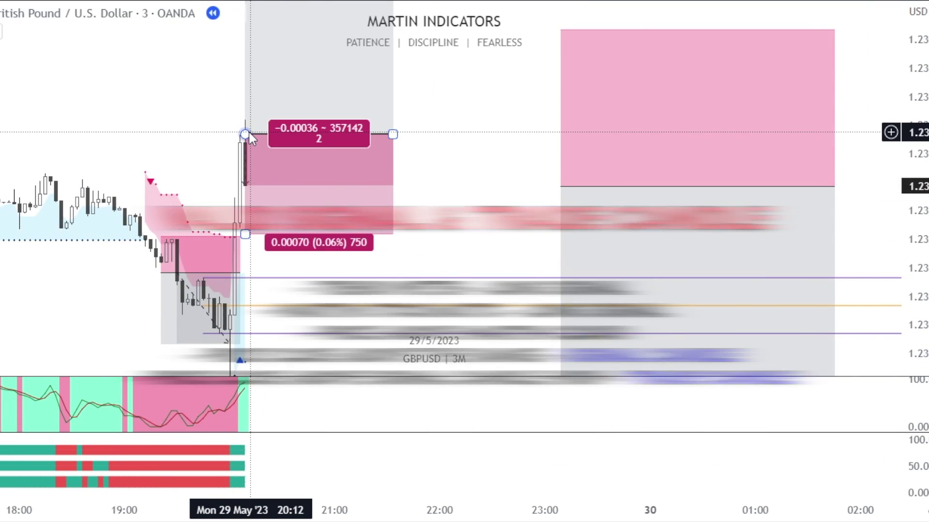
pyautogui.click(245, 244)
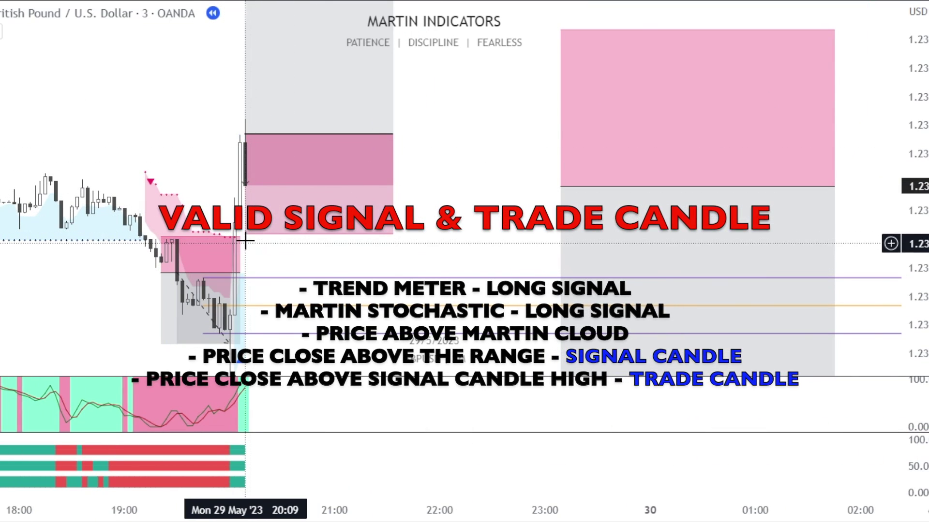
pyautogui.moveTo(301, 269); pyautogui.dragTo(306, 300)
pyautogui.scroll(2, 307, 301)
pyautogui.moveTo(138, 296); pyautogui.dragTo(179, 220)
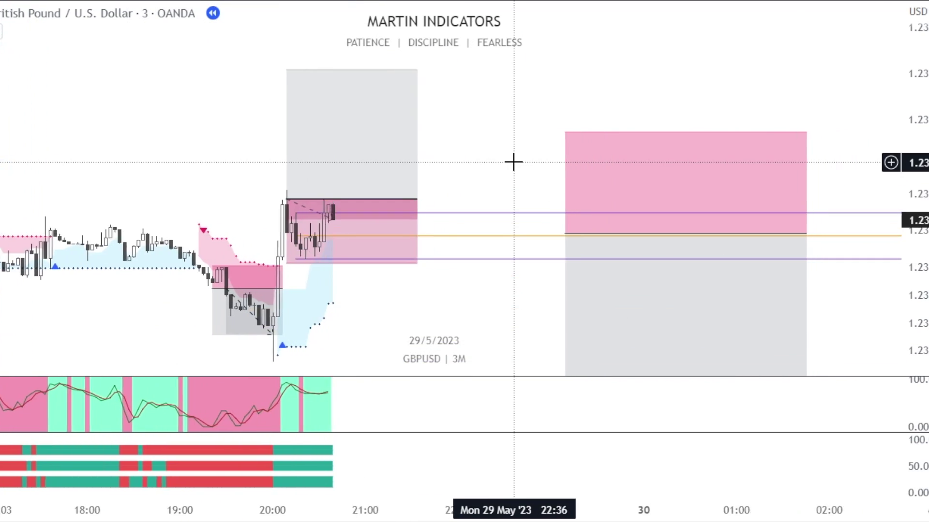
pyautogui.click(213, 205)
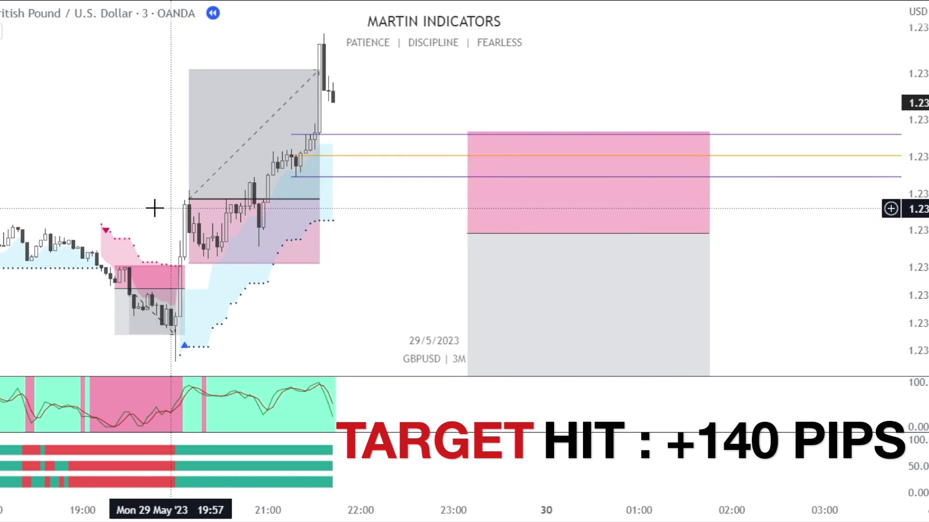
# - Examine the short position entered around 23:09 on 29 May and the price range at its entry
pyautogui.scroll(2, 193, 184)
pyautogui.click(170, 159)
pyautogui.click(260, 225)
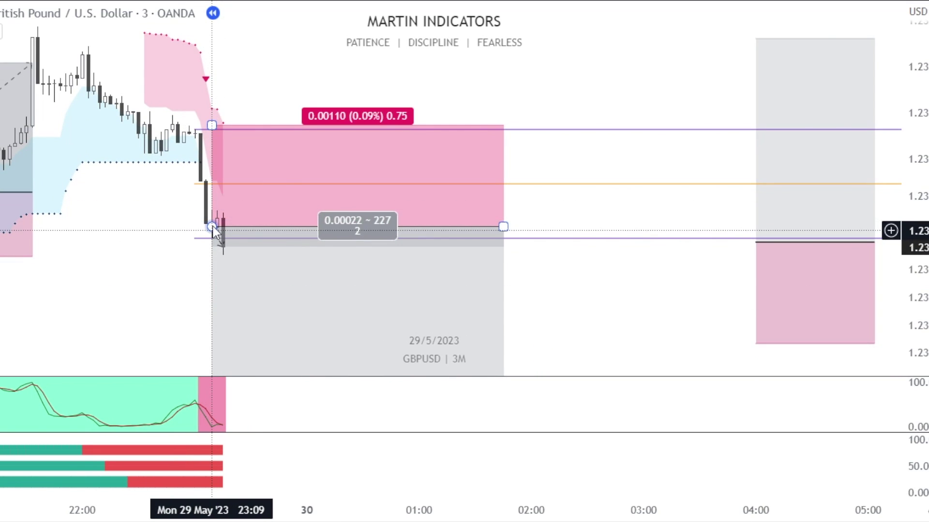
pyautogui.moveTo(145, 214); pyautogui.dragTo(125, 54)
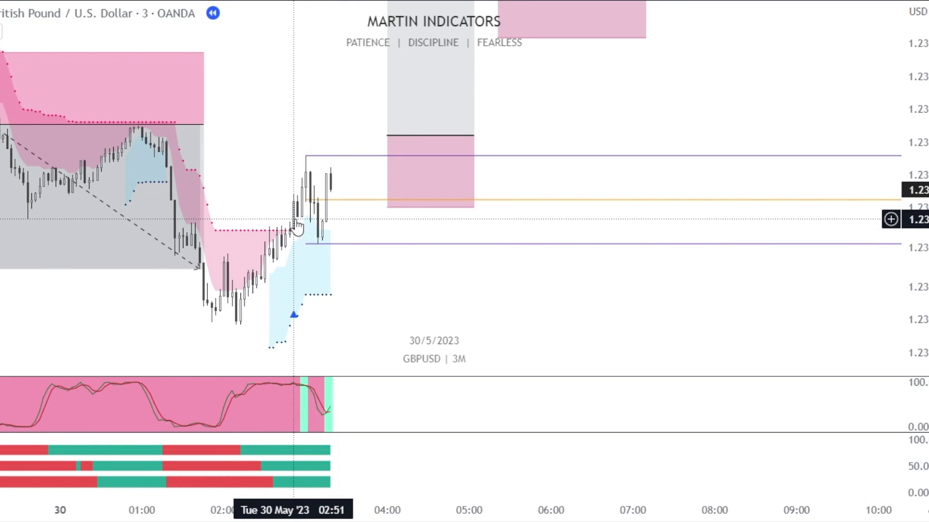
# - Examine the price ranges after 02:51 on 30 May and the long position entered around 04:00
pyautogui.scroll(3, 294, 220)
pyautogui.moveTo(261, 307); pyautogui.dragTo(522, 282)
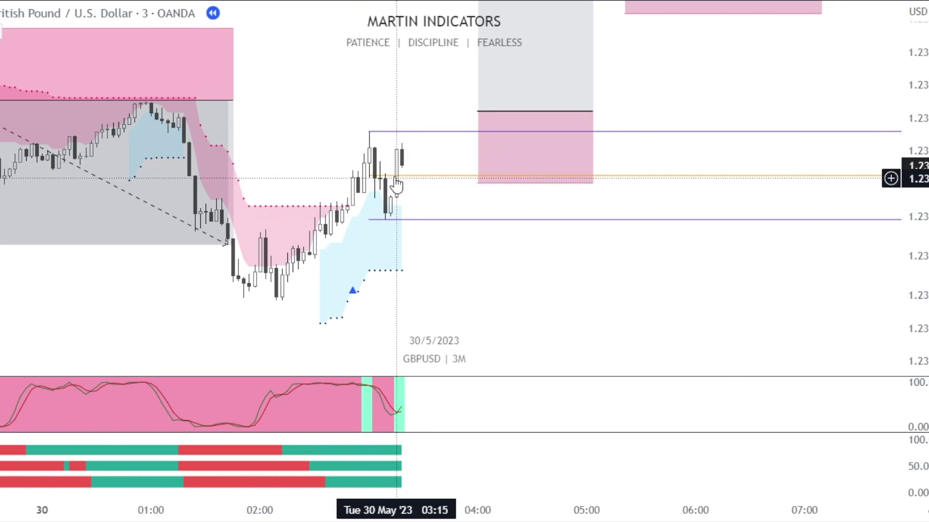
pyautogui.moveTo(405, 269); pyautogui.dragTo(394, 273)
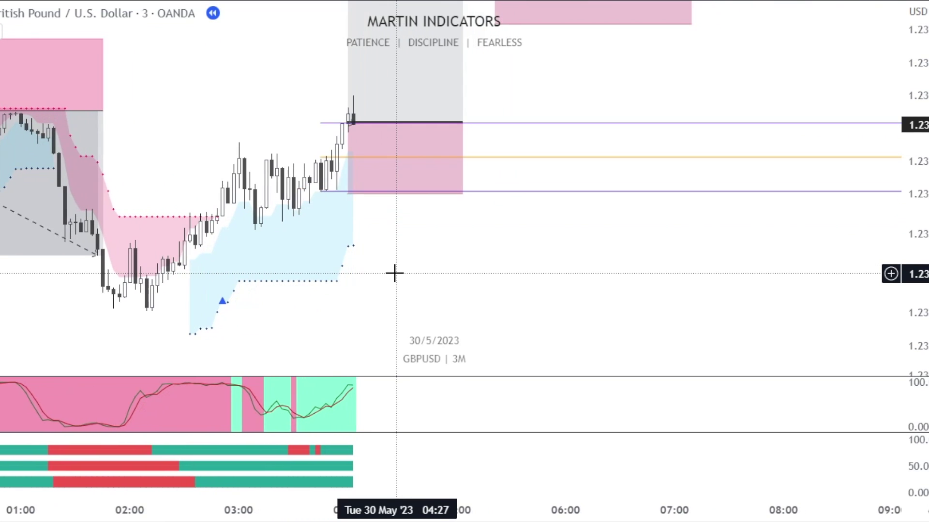
pyautogui.moveTo(395, 274); pyautogui.dragTo(377, 311)
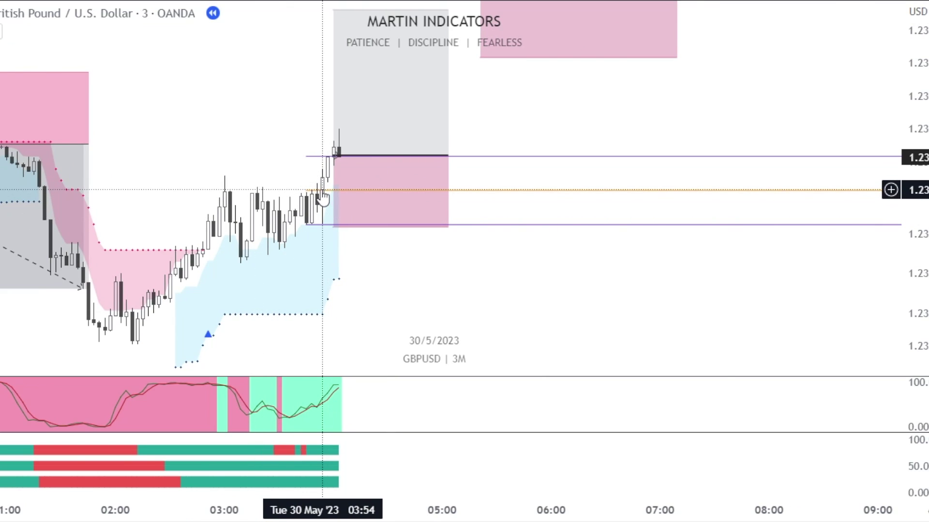
pyautogui.click(342, 163)
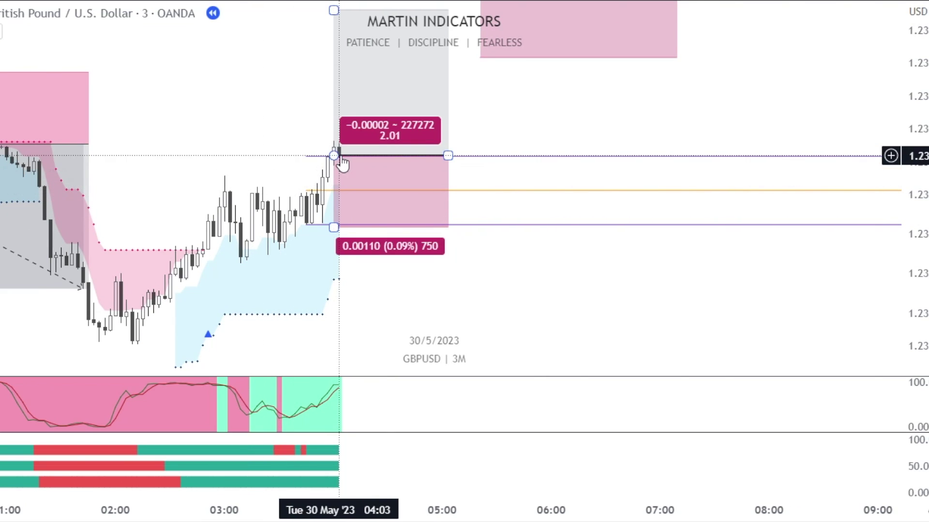
pyautogui.moveTo(493, 292); pyautogui.dragTo(483, 328)
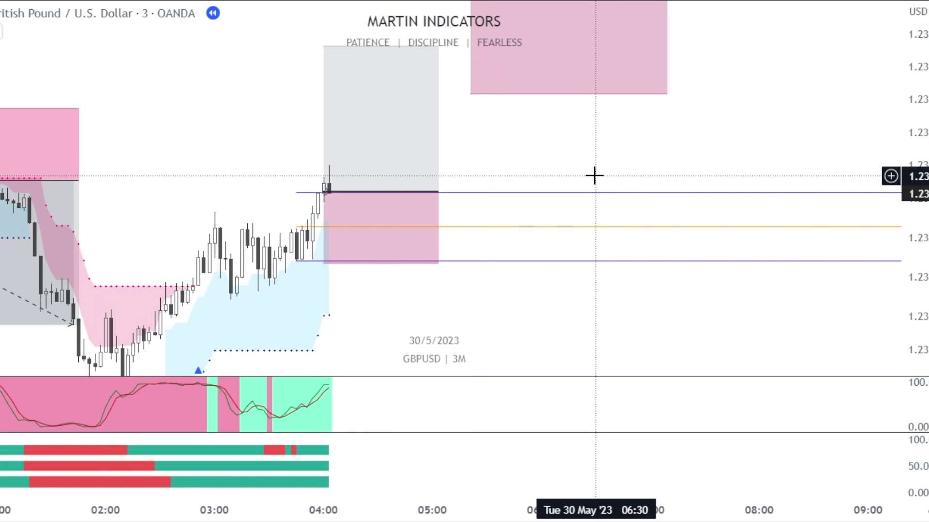